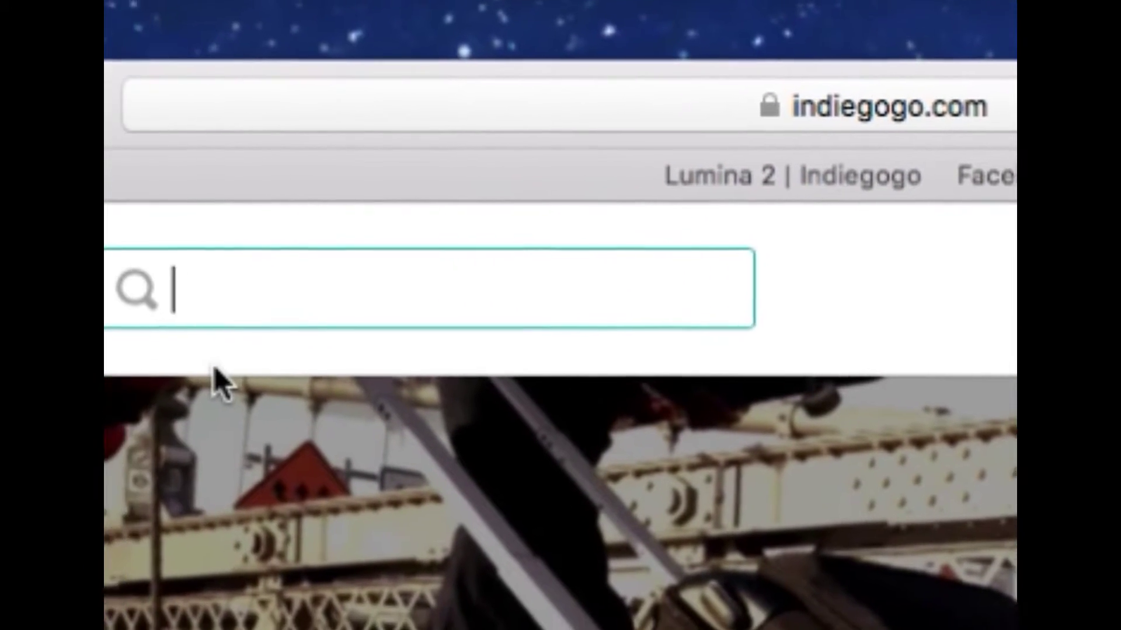
Step: Search Indiegogo for 'lumina 2' and open the Lumina 2 comic campaign from the results
text(lumina 2)
key(Return)
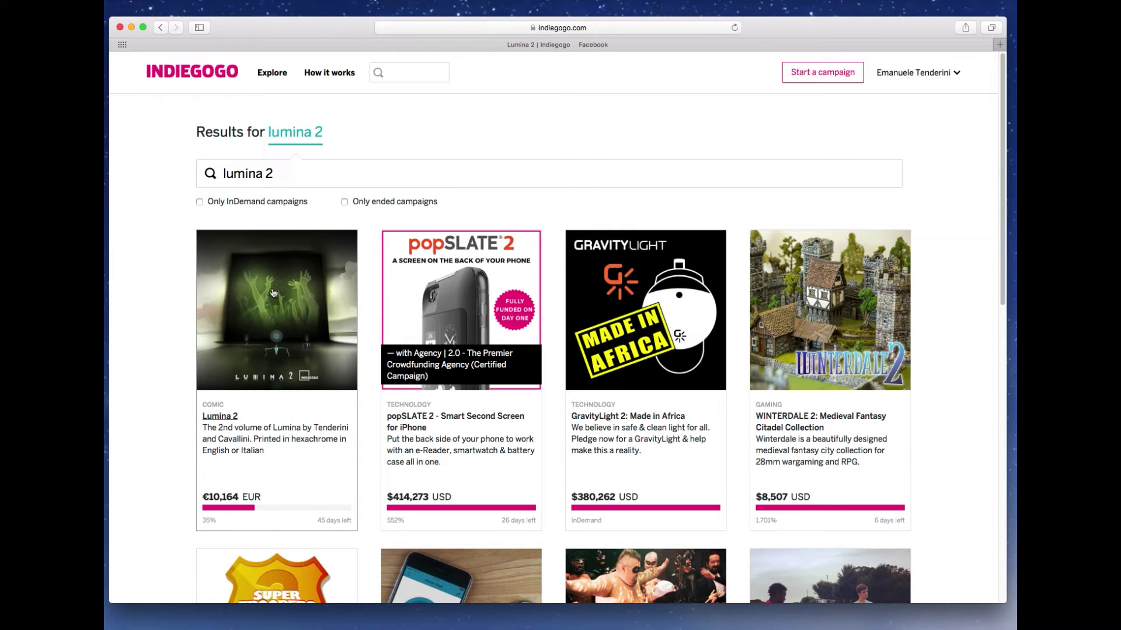
click(289, 390)
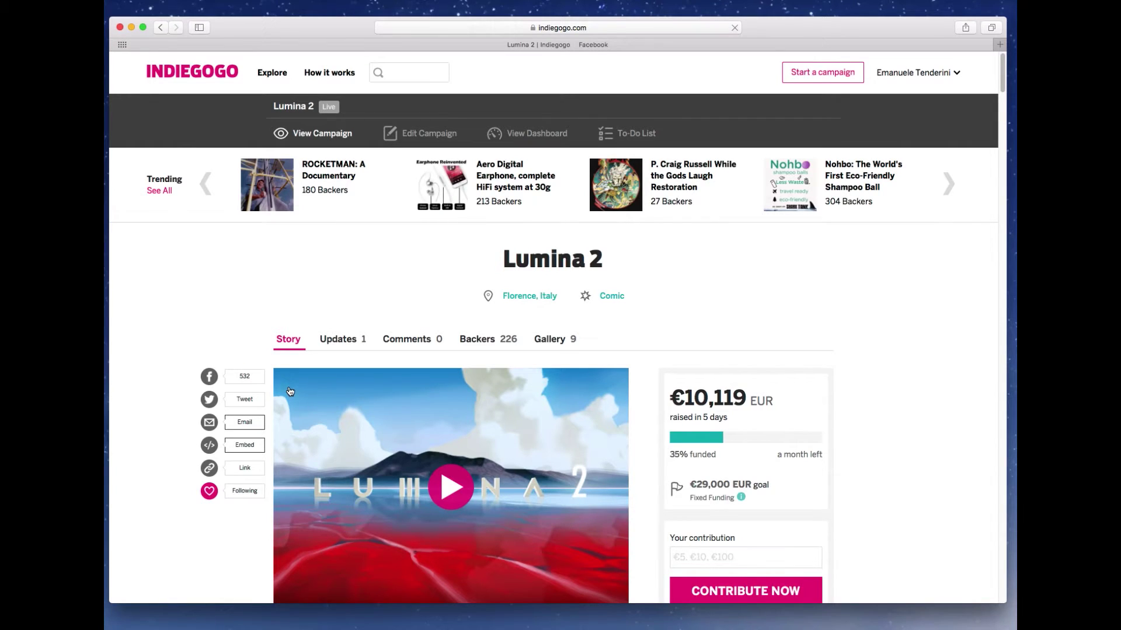
Step: Scroll the Lumina 2 campaign page to the perks and back it with the €35 LUMINA 2 + ARTBOOK perk
drag(1000, 80, 981, 178)
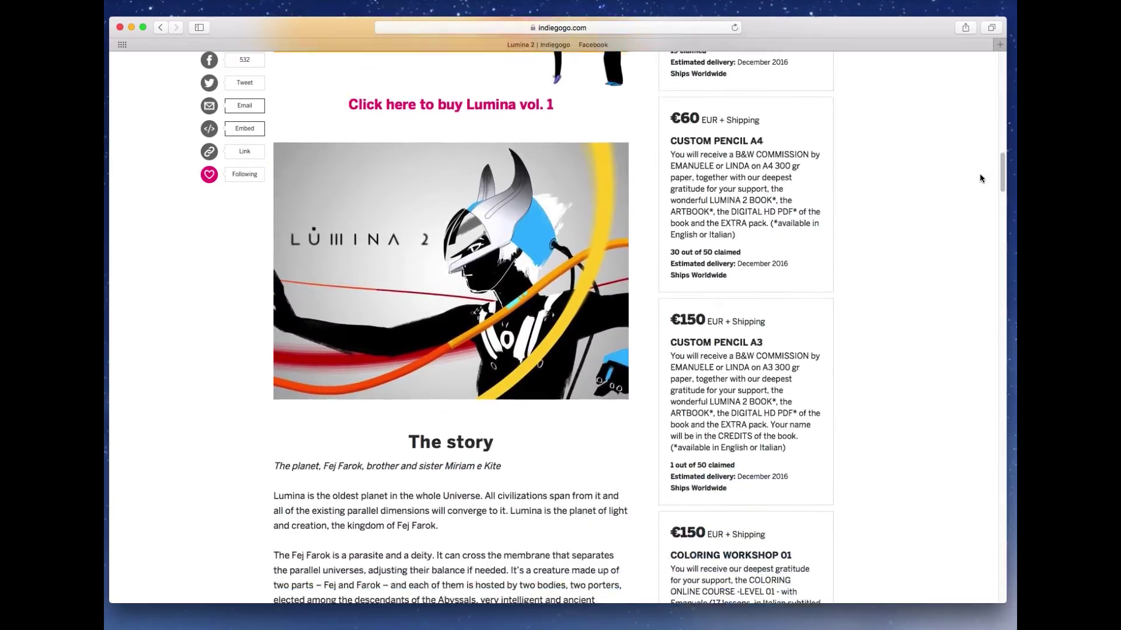
scroll(981, 178, down, 3)
scroll(975, 181, down, 3)
scroll(977, 157, up, 10)
scroll(978, 138, up, 10)
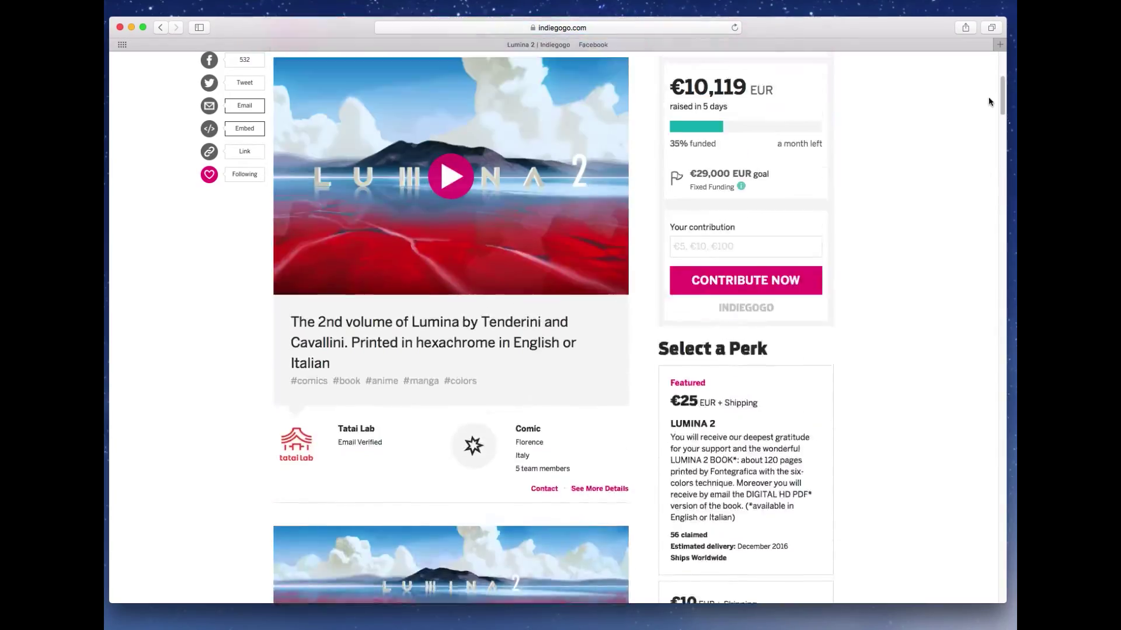
scroll(989, 101, up, 5)
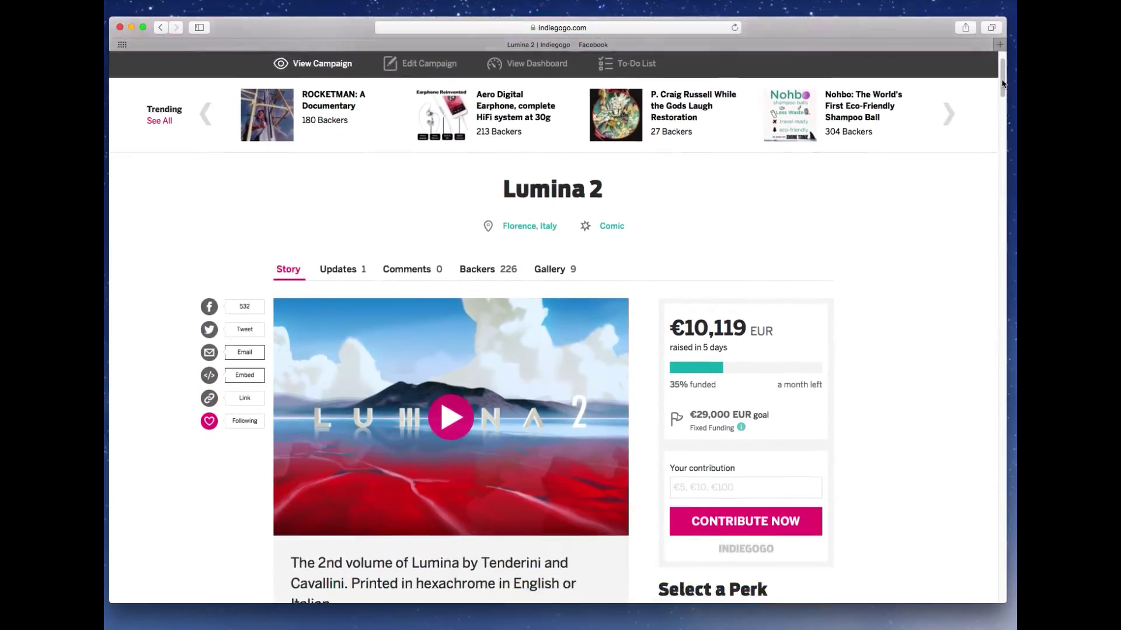
mouse_move(1003, 84)
mouse_down()
mouse_move(998, 132)
mouse_move(1000, 105)
mouse_up()
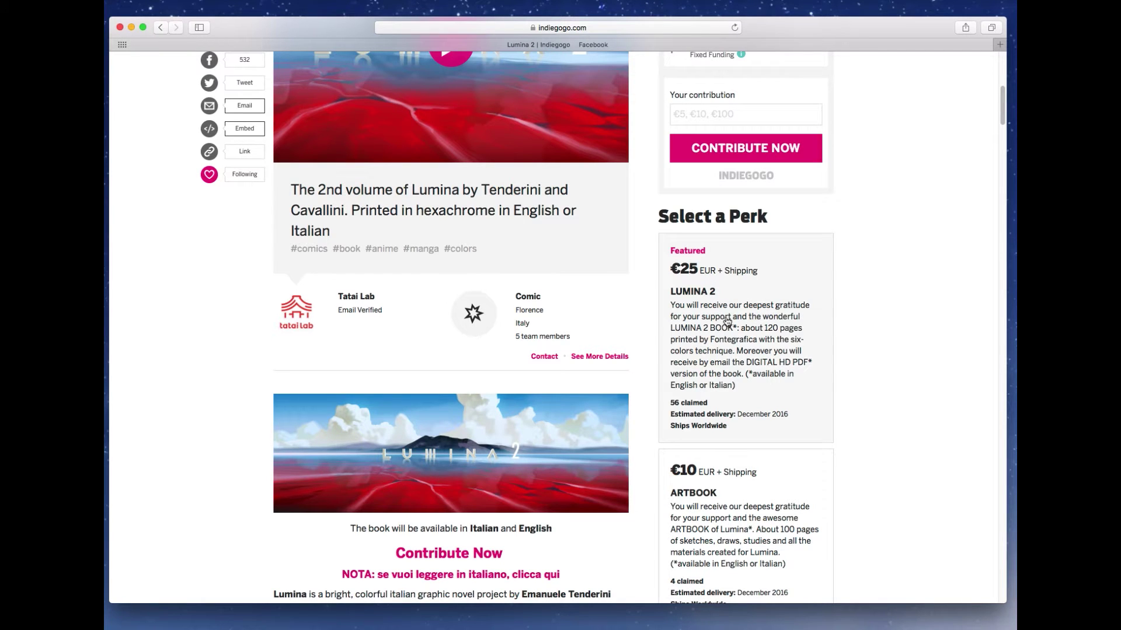
drag(999, 107, 999, 133)
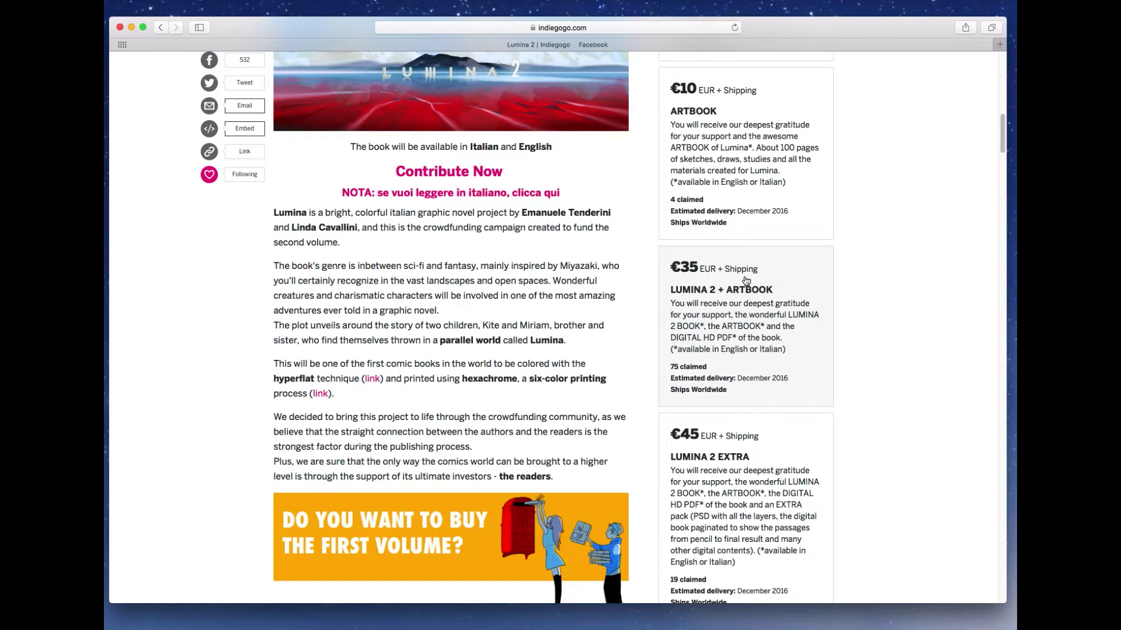
click(753, 314)
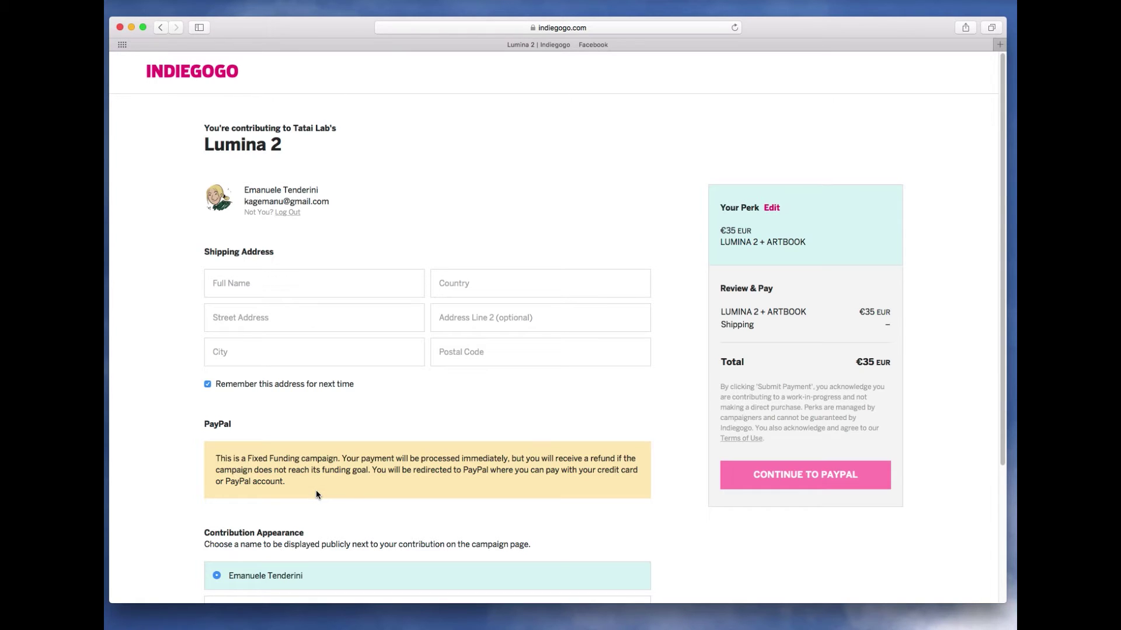
Step: Enter the recipient's full name and set the shipping country to Italy (Free Shipping)
click(375, 283)
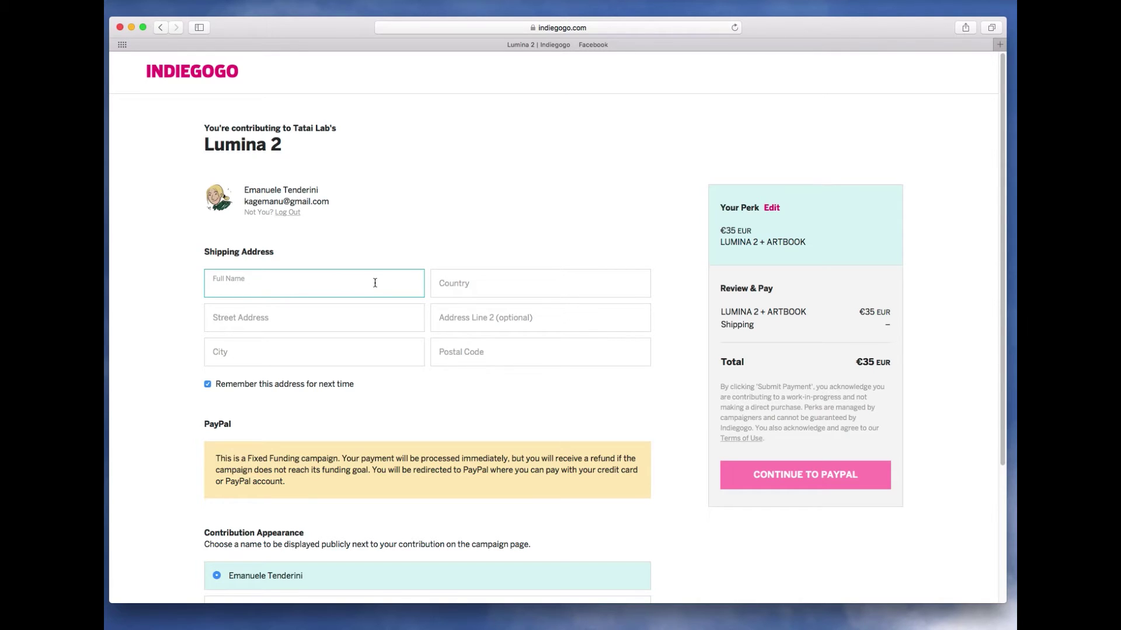
text(Emanuele Tenderini)
click(524, 279)
text(ita)
key(Down)
key(Return)
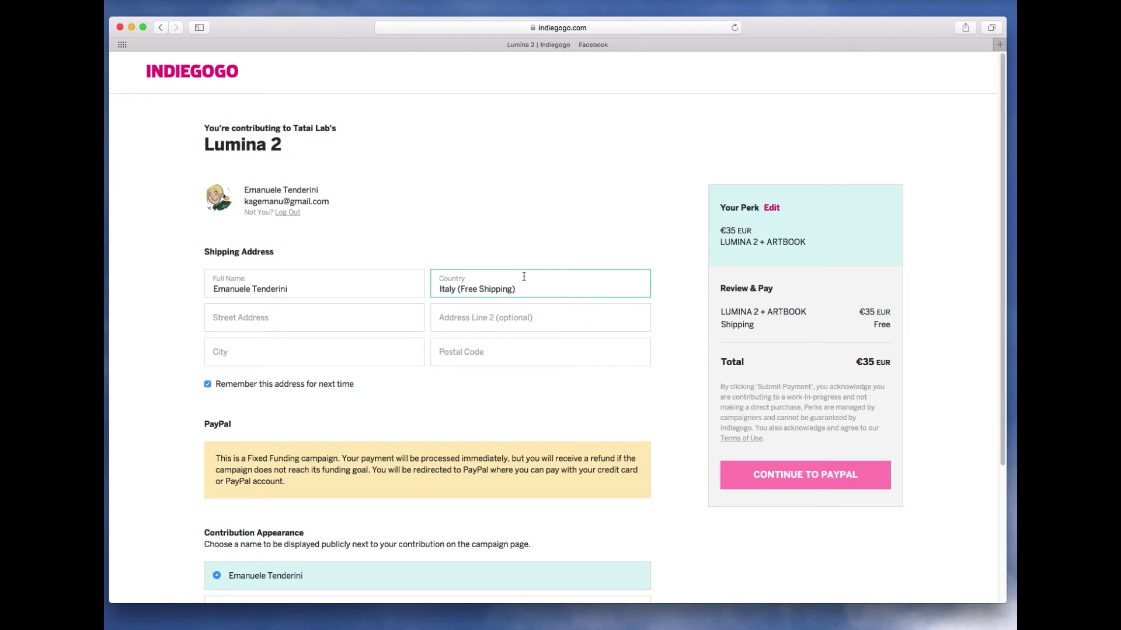
Step: Fill the street, city and postal code, turn off 'Remember this address', and continue to PayPal
click(279, 315)
text(xxxx)
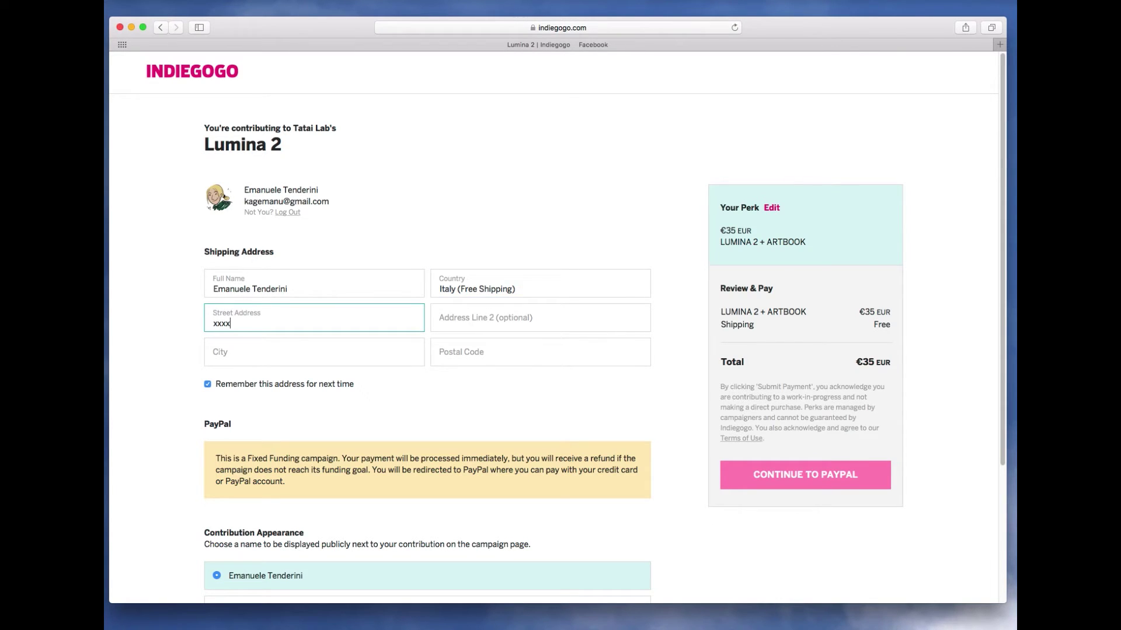
key(Tab)
key(Tab)
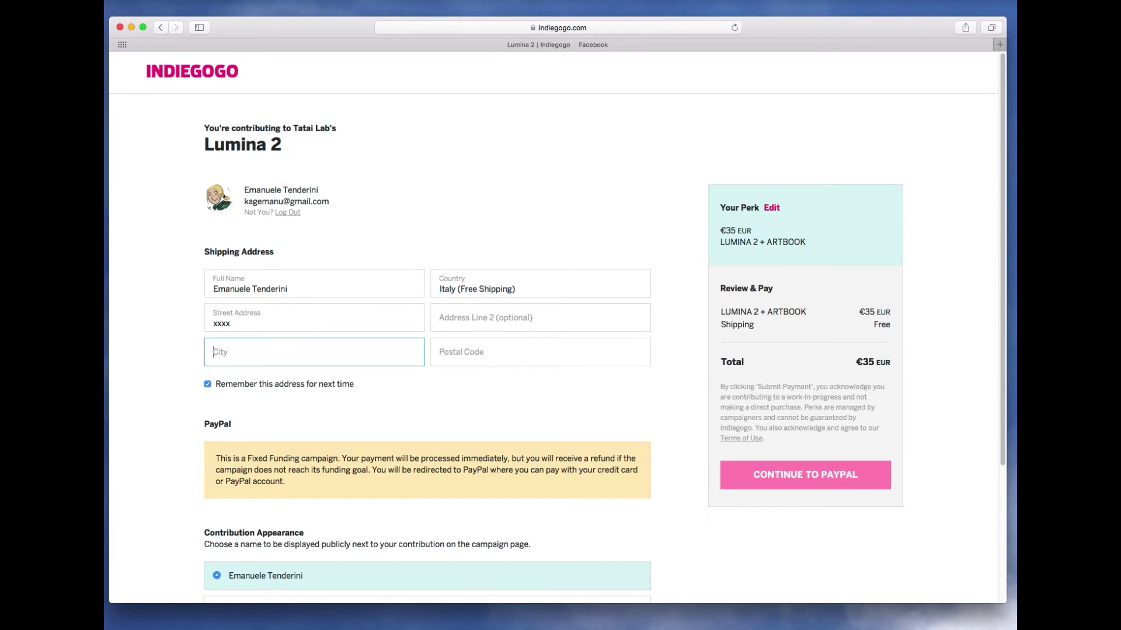
text(xxxx)
key(Tab)
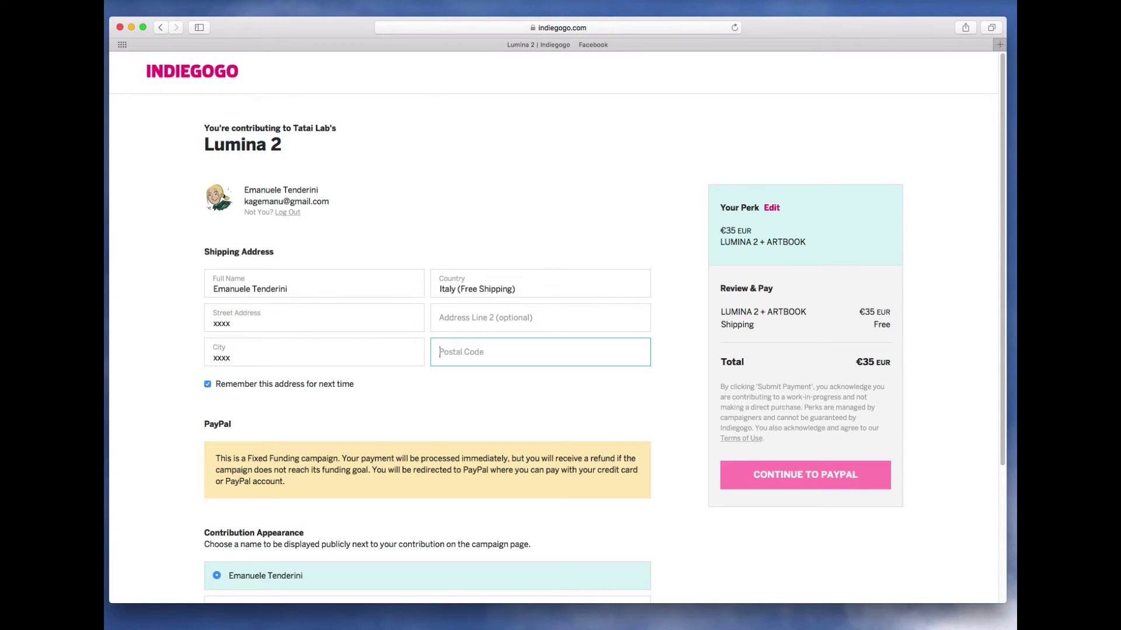
text(xxx)
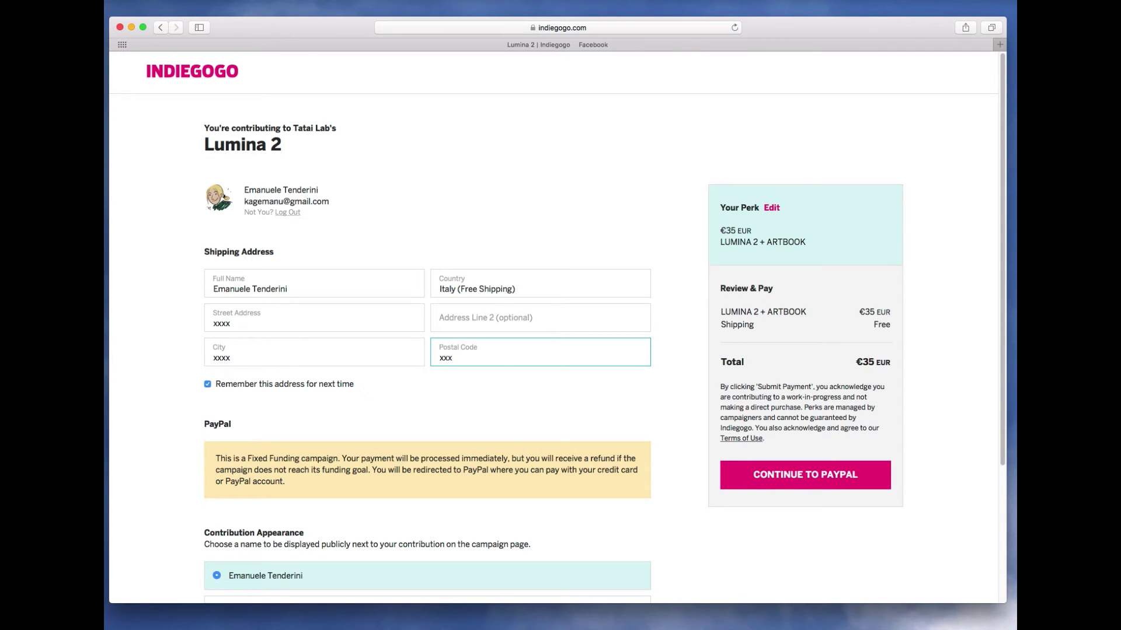
click(208, 384)
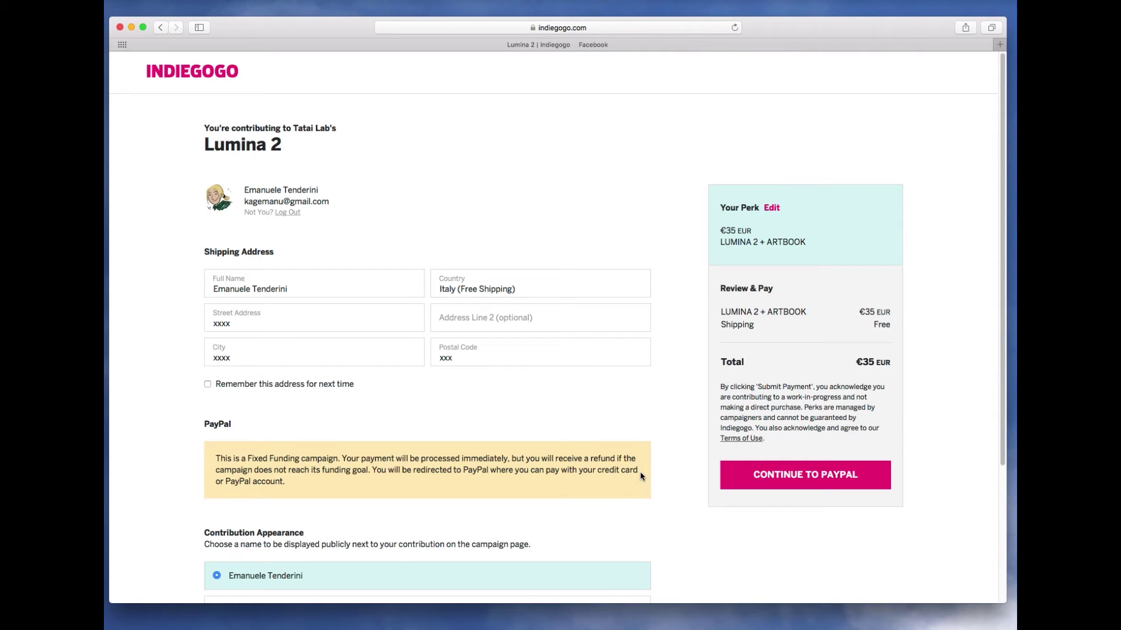
click(800, 483)
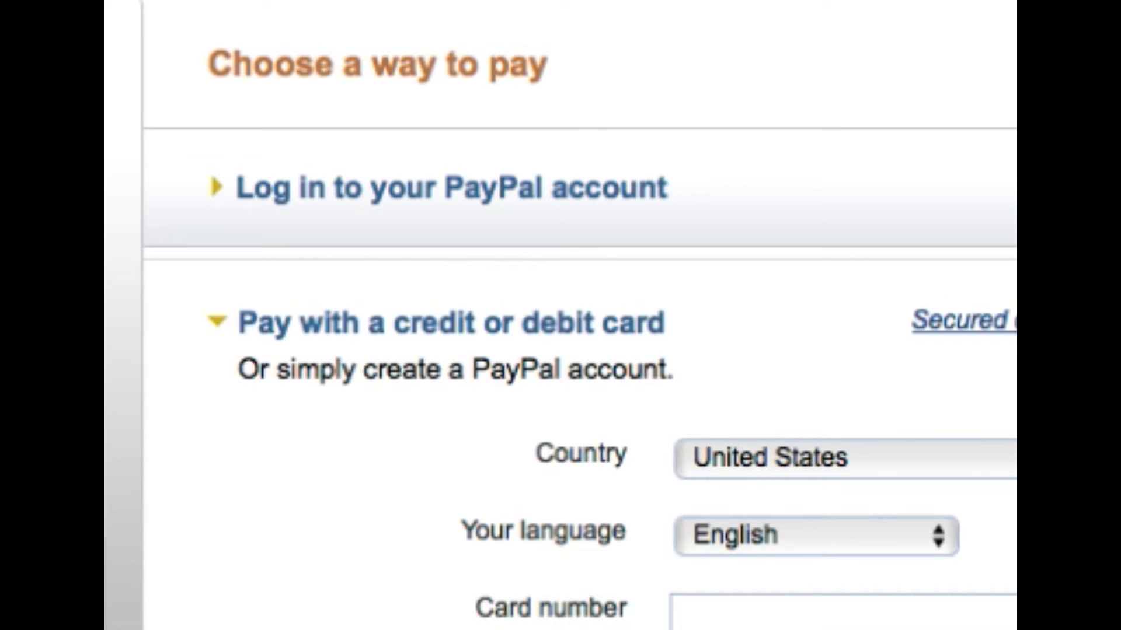
Step: Set the billing country on PayPal's card payment form to Italy
click(806, 458)
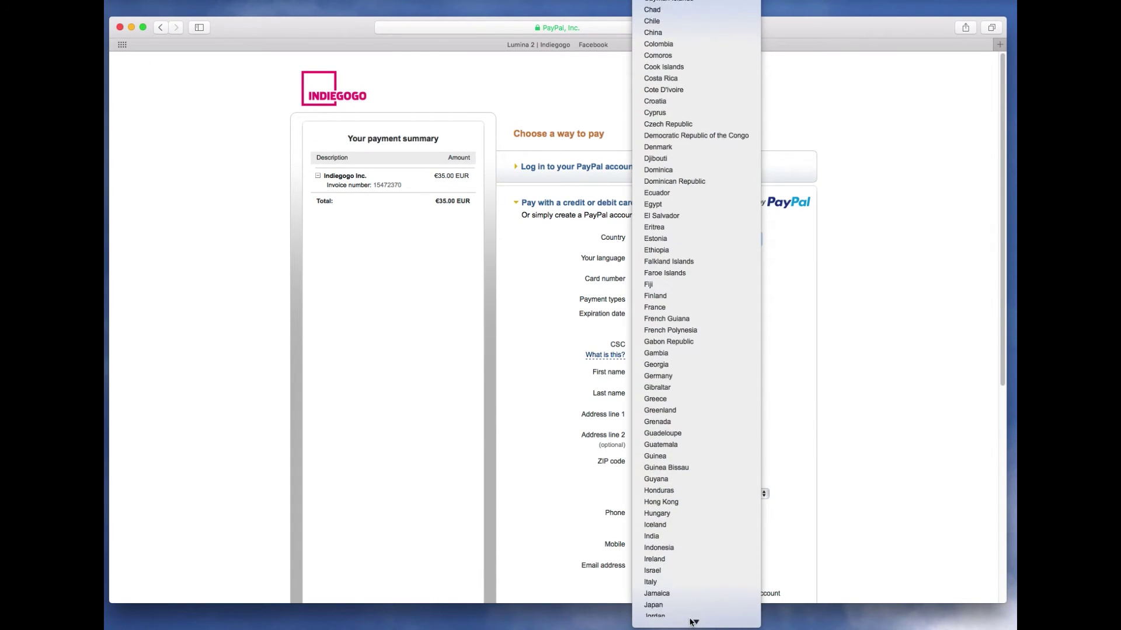
click(676, 563)
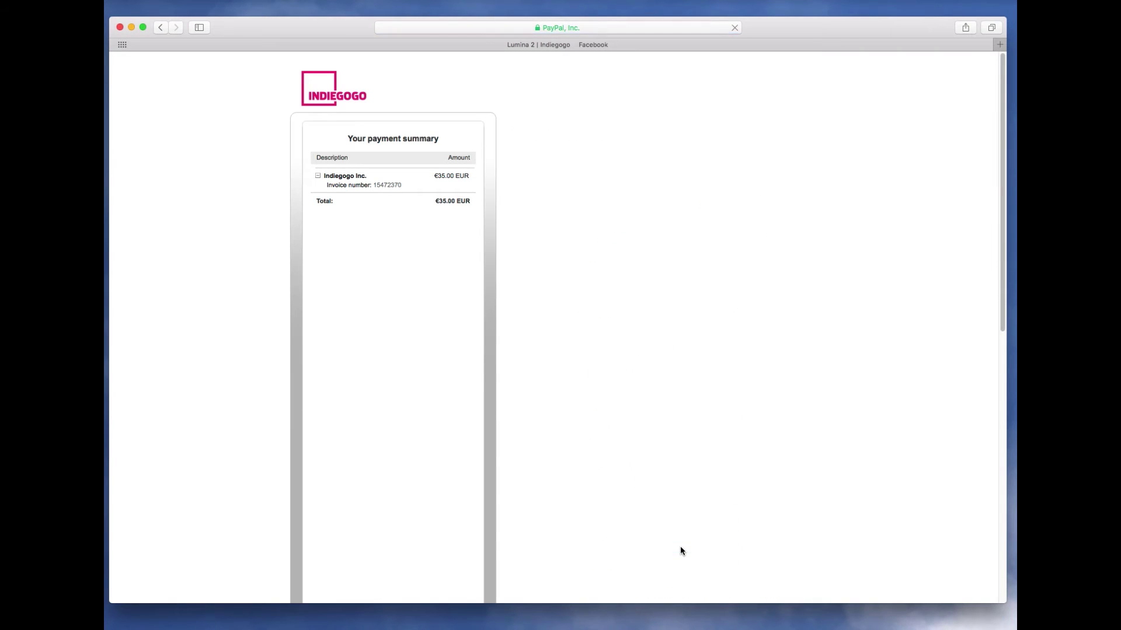
click(669, 261)
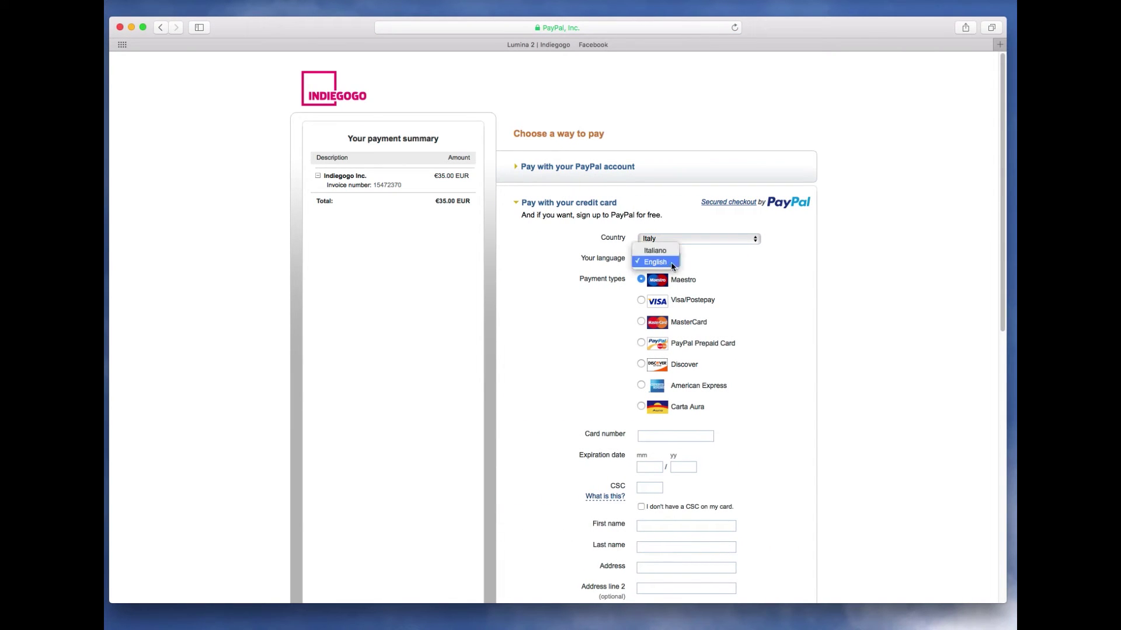
Step: Switch the page to Italiano, choose MasterCard, and enter card number, expiry and CVV
click(671, 247)
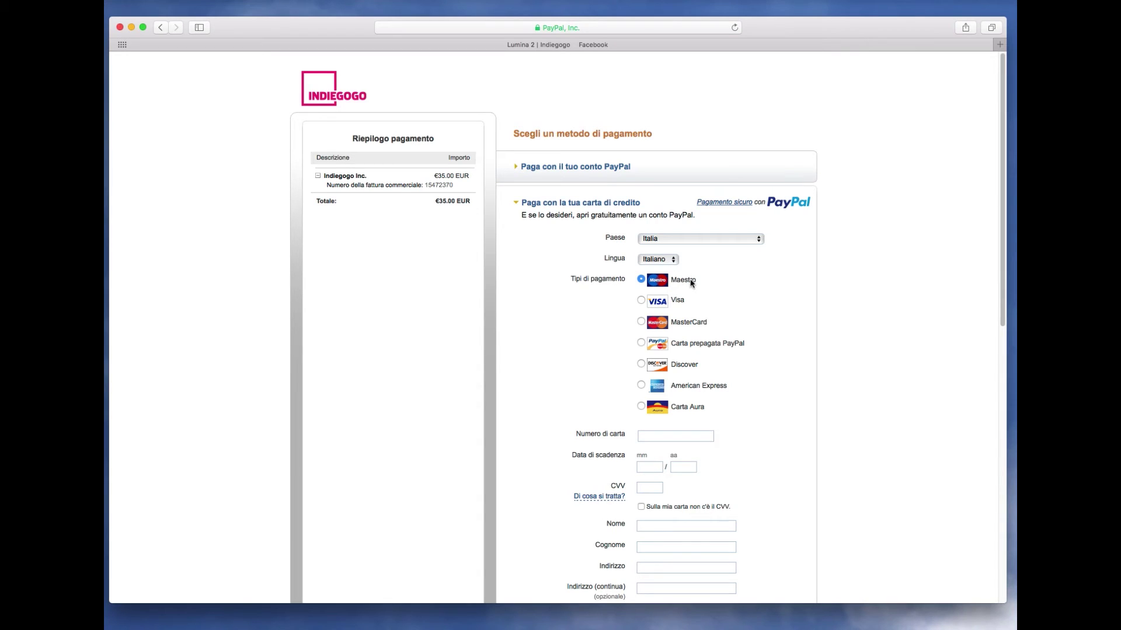
click(684, 324)
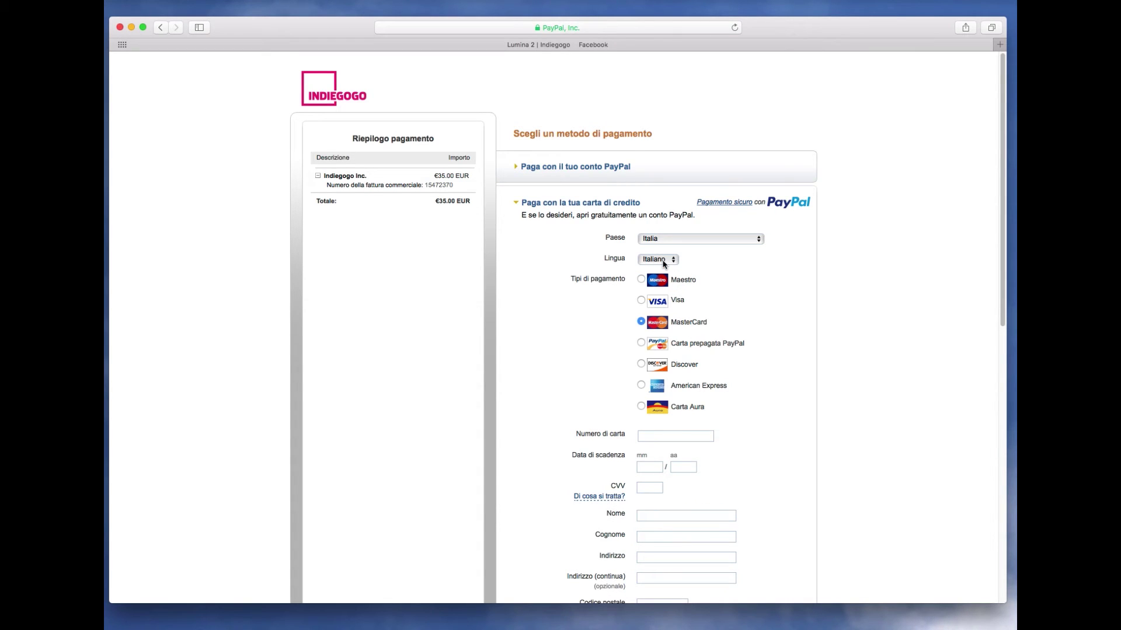
click(666, 437)
text(xxxxxxxxx)
click(649, 467)
text(xx)
click(681, 469)
text(xx)
text(x)
Step: Fill in the first name, surname, street address lines, postal code and city
click(677, 516)
text(x)
click(677, 536)
text(x)
click(677, 558)
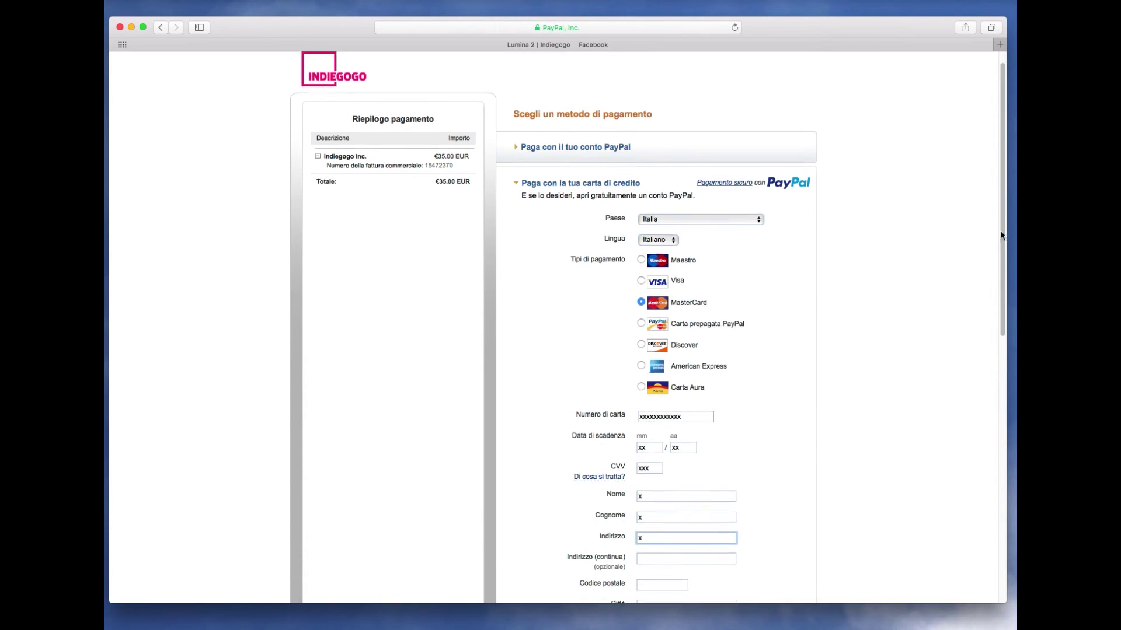
scroll(989, 324, down, 5)
key(Tab)
text(x)
click(653, 335)
text(x)
click(665, 353)
Step: Enter phone, mobile and e-mail details, and untick 'Salva questi dati' for a PayPal account
text(x)
click(669, 374)
click(669, 374)
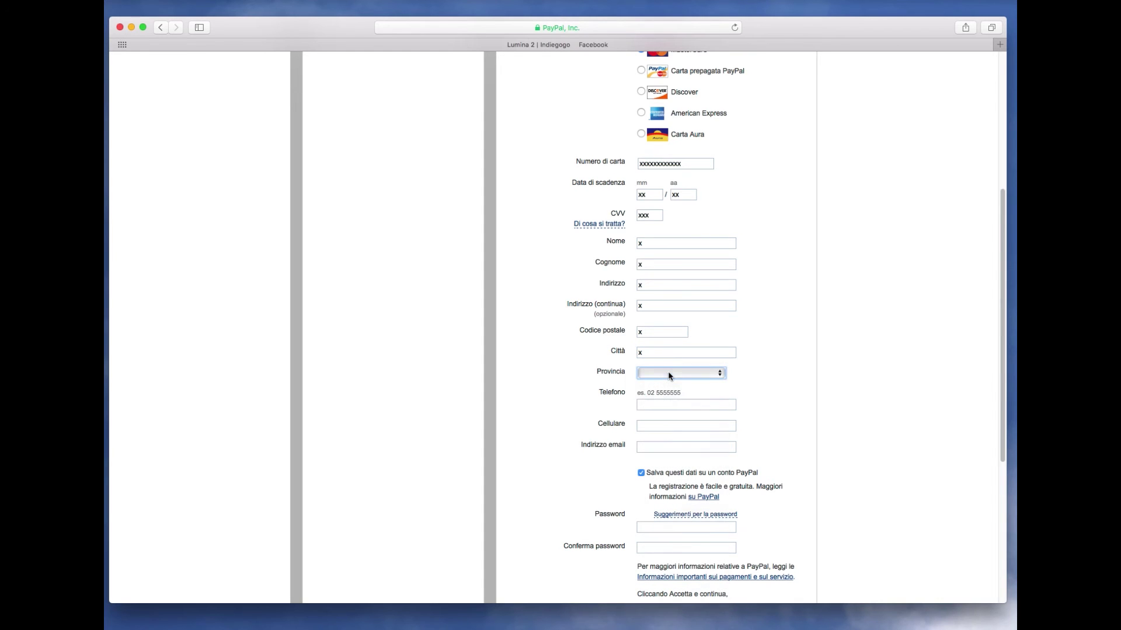
click(663, 405)
text(x)
click(662, 426)
text(x)
click(666, 447)
text(x)
click(642, 473)
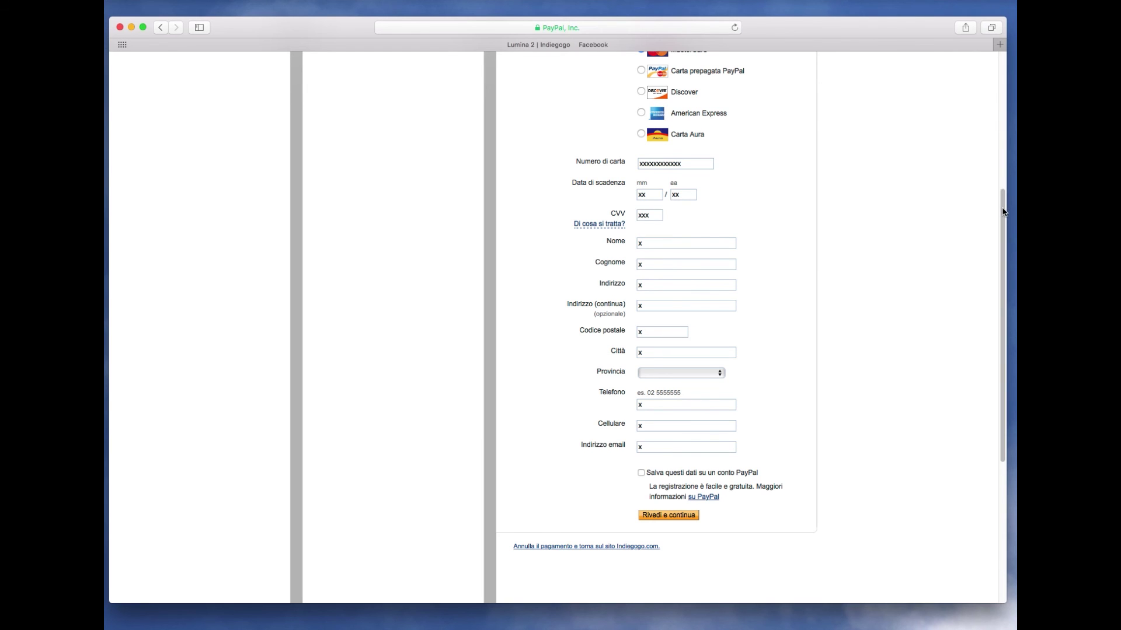
scroll(1005, 210, up, 10)
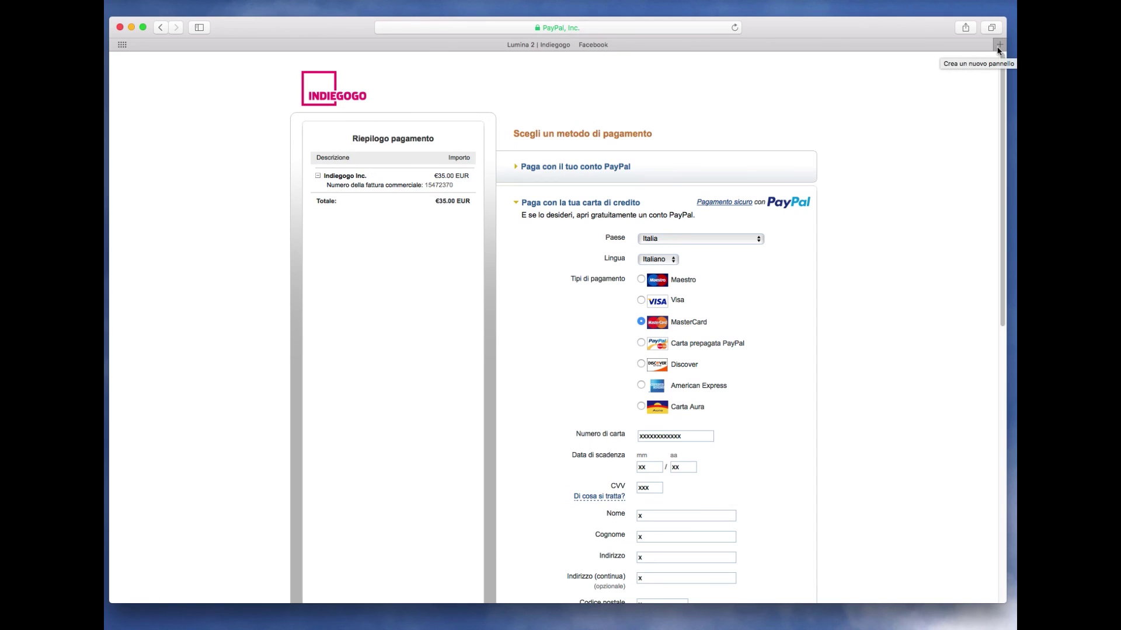